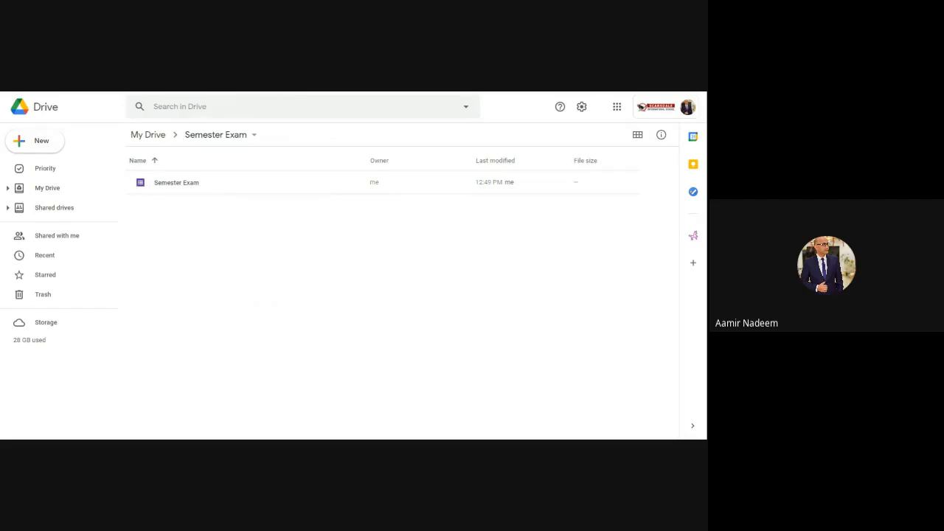
Step: Start a new assignment in the CS Honors class's classwork
key(ctrl+Tab)
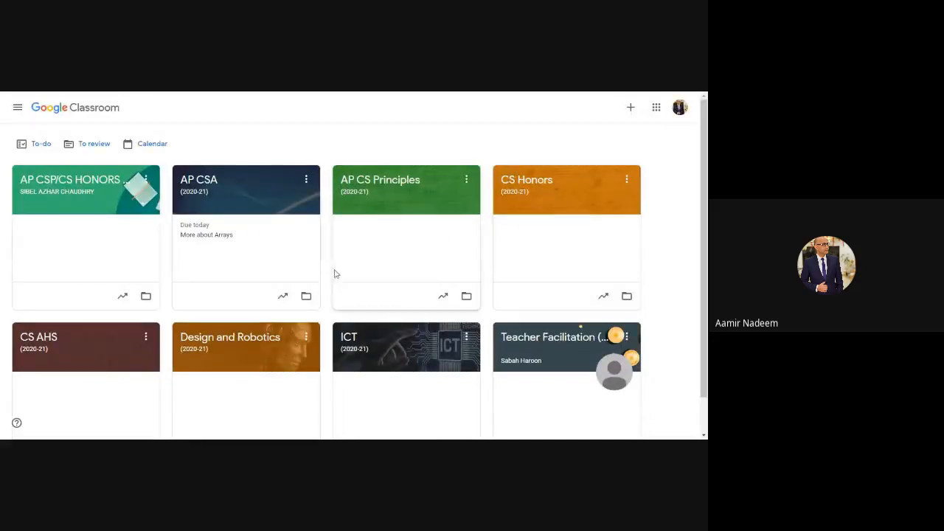
click(528, 184)
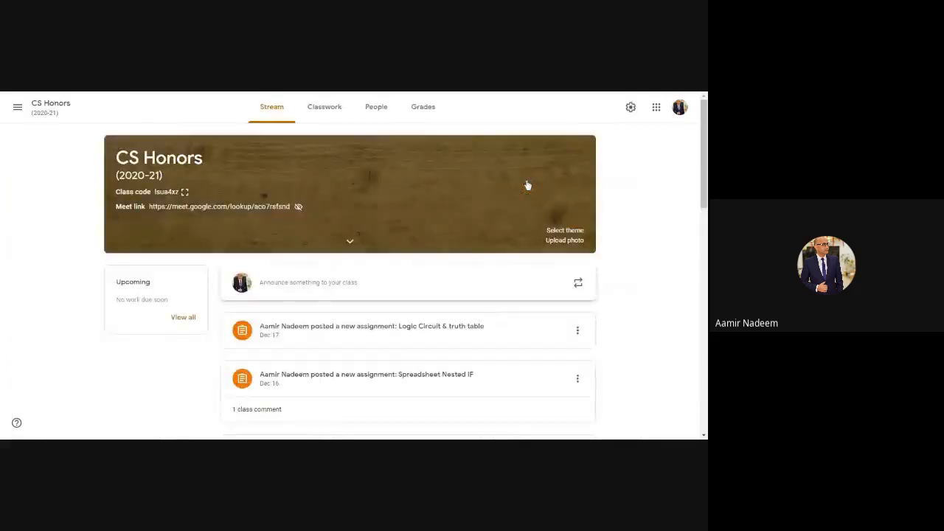
click(324, 111)
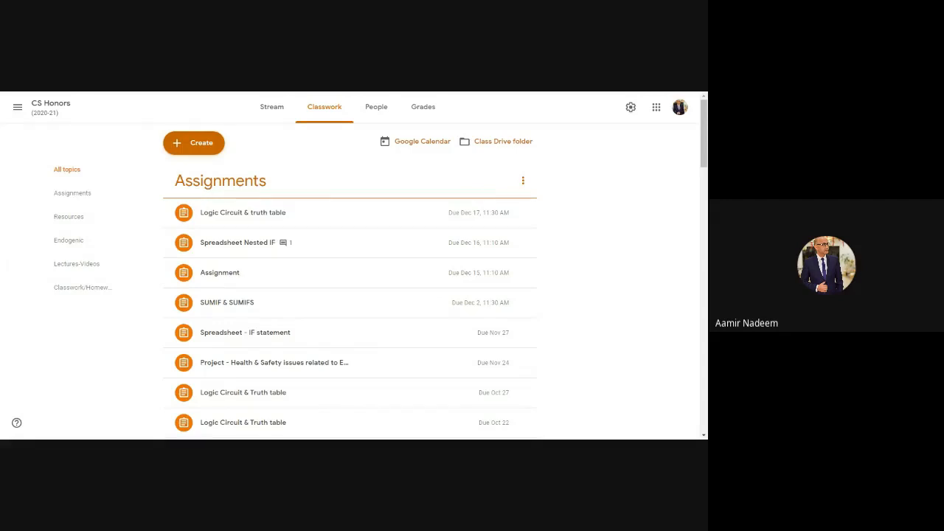
click(194, 145)
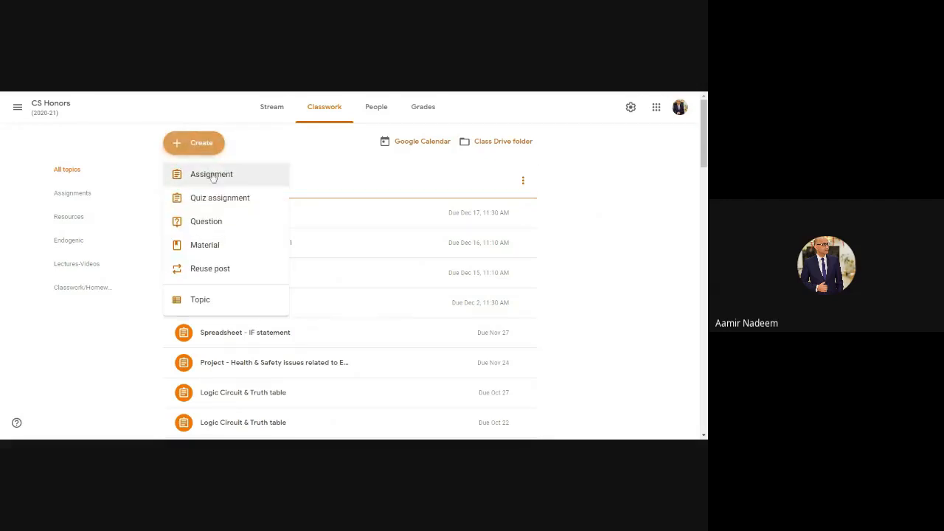
click(213, 176)
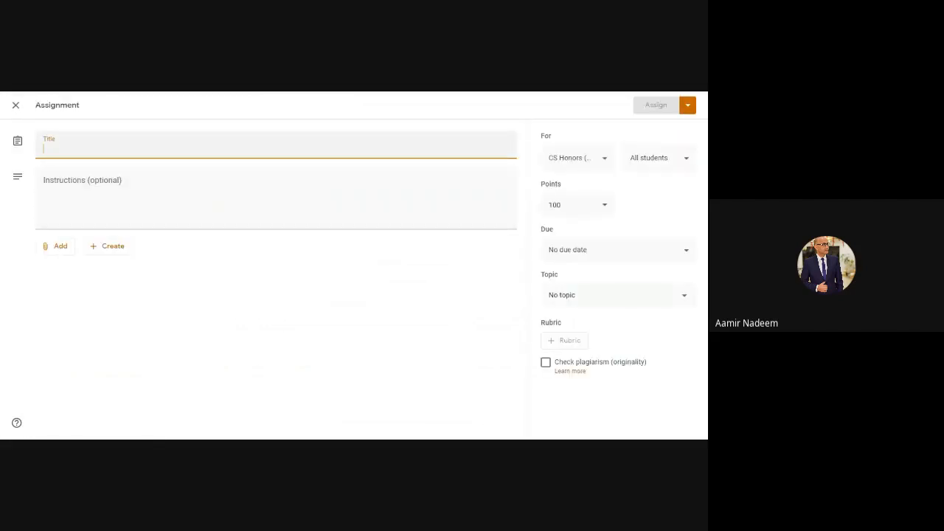
Step: Title the assignment Semester Exam Dec 23, 2020
text(Seme)
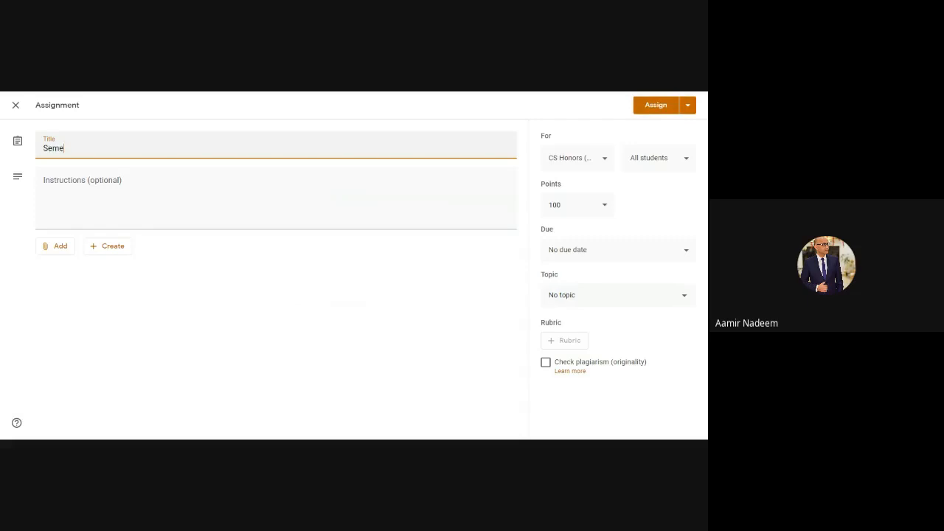
text(ster Exam Dec 23, 2020)
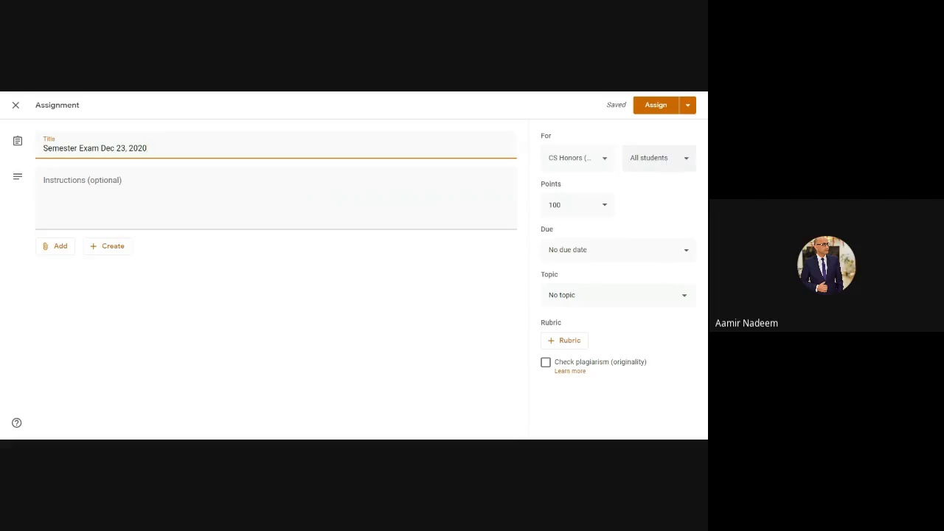
click(668, 157)
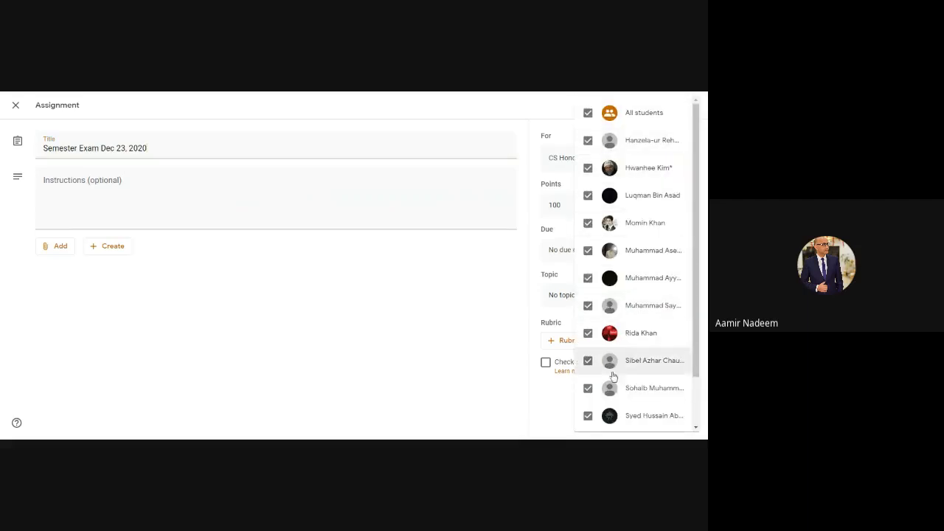
click(636, 118)
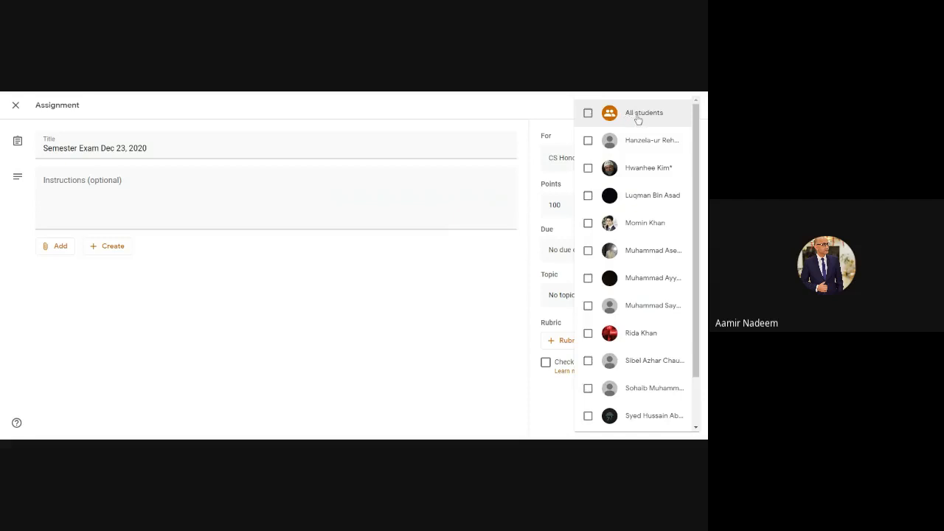
click(640, 121)
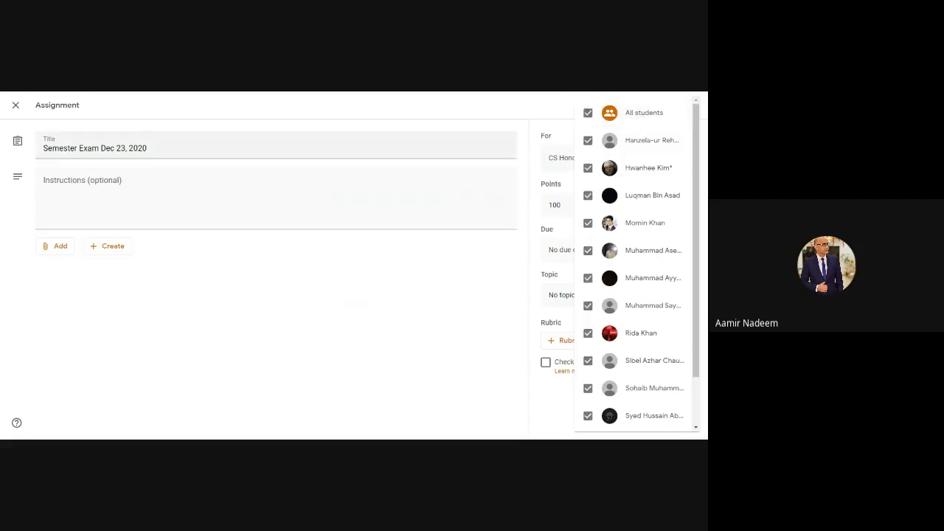
click(651, 94)
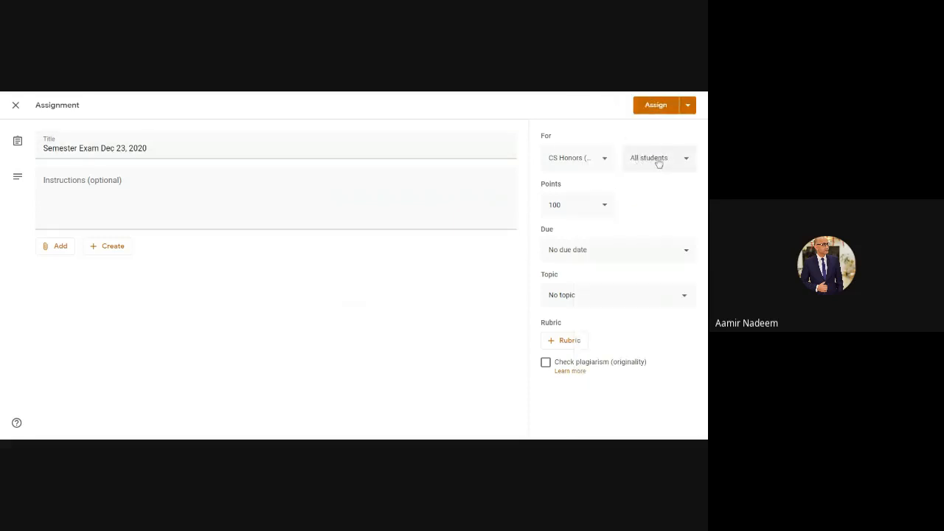
Step: Set the assignment's points to 50
click(568, 207)
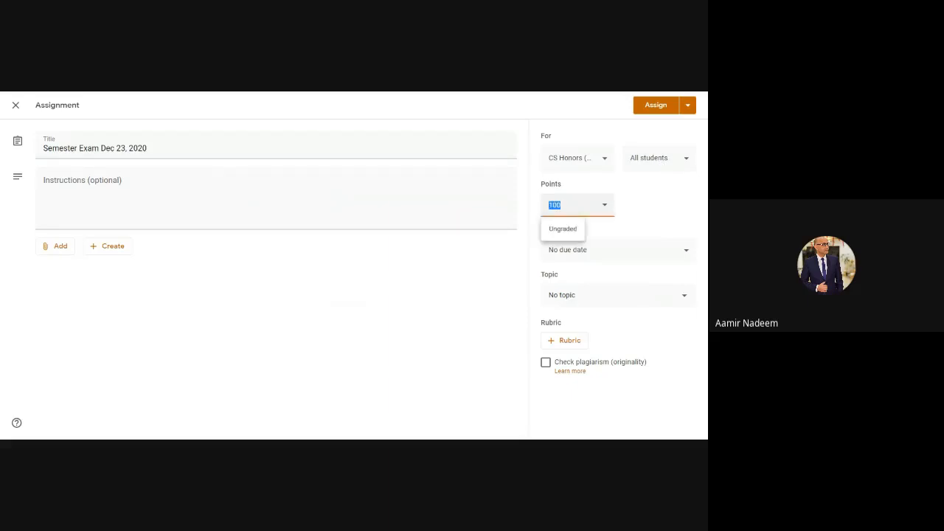
text(50)
click(426, 288)
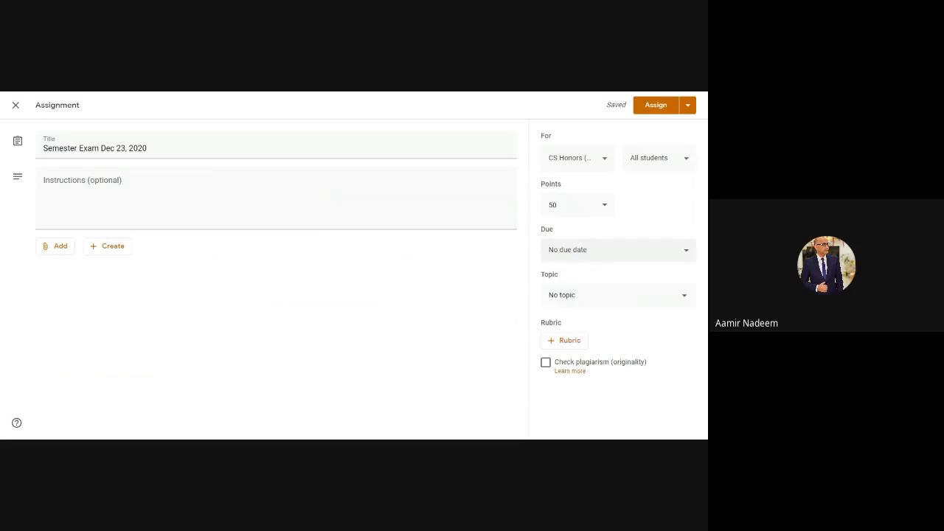
Step: Set the assignment's due date to Dec 23, 2020
drag(276, 149, 101, 148)
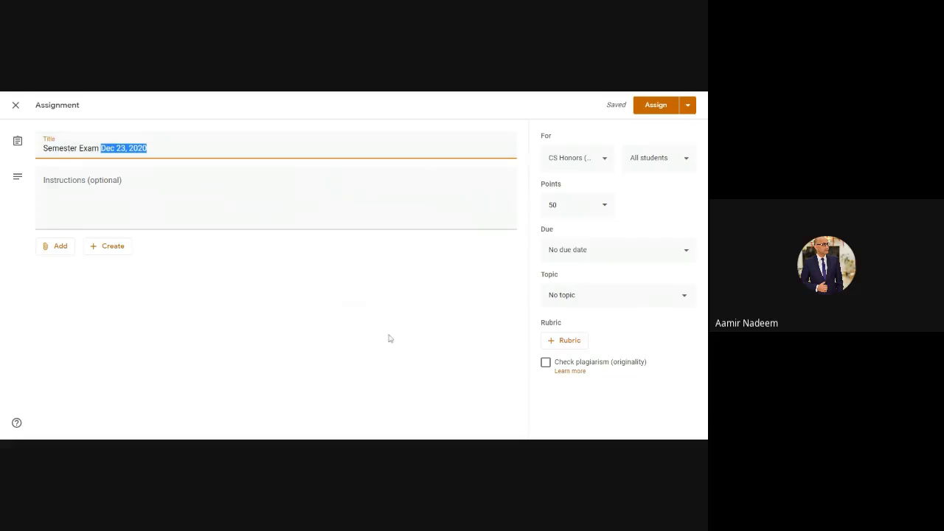
click(575, 253)
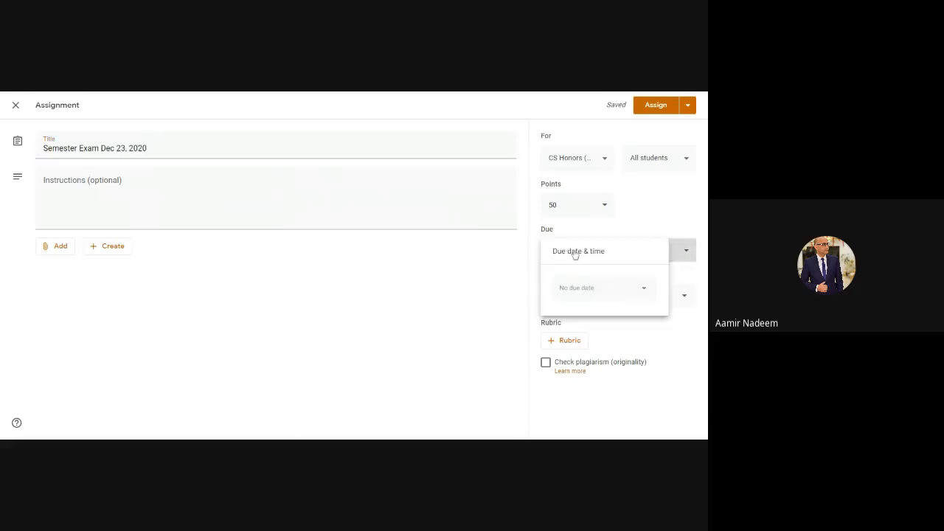
click(575, 291)
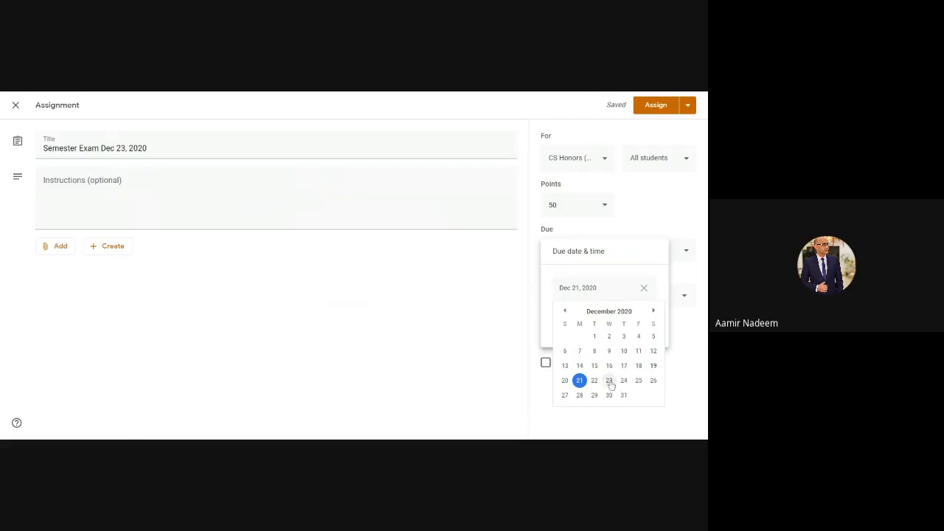
click(609, 381)
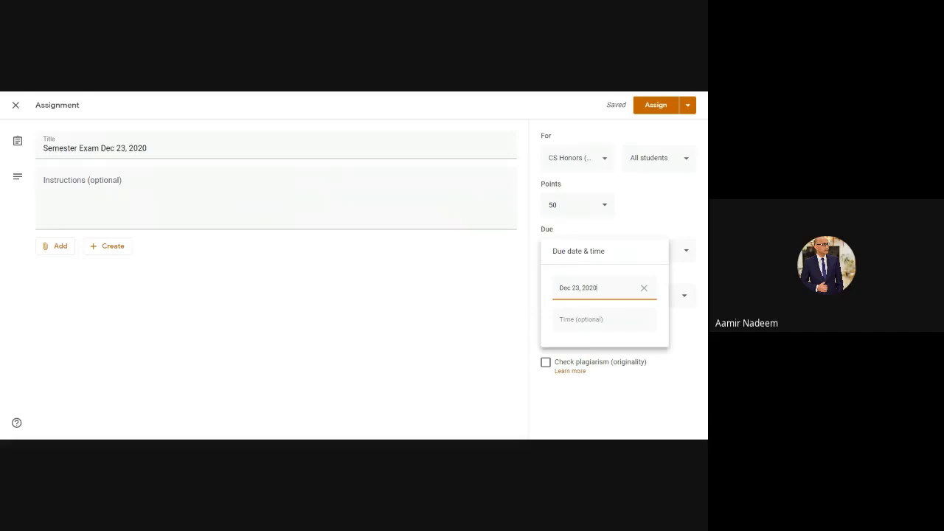
Step: Set the due time to 10:00 AM
click(570, 326)
key(Left)
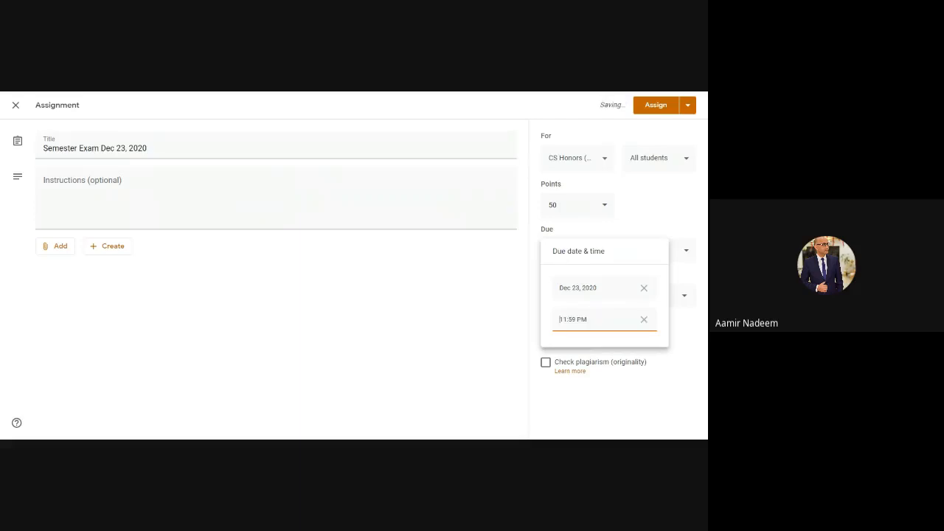
key(Delete)
key(Delete)
text(10)
key(Delete)
key(Delete)
text(00)
key(Delete)
text(A)
click(509, 317)
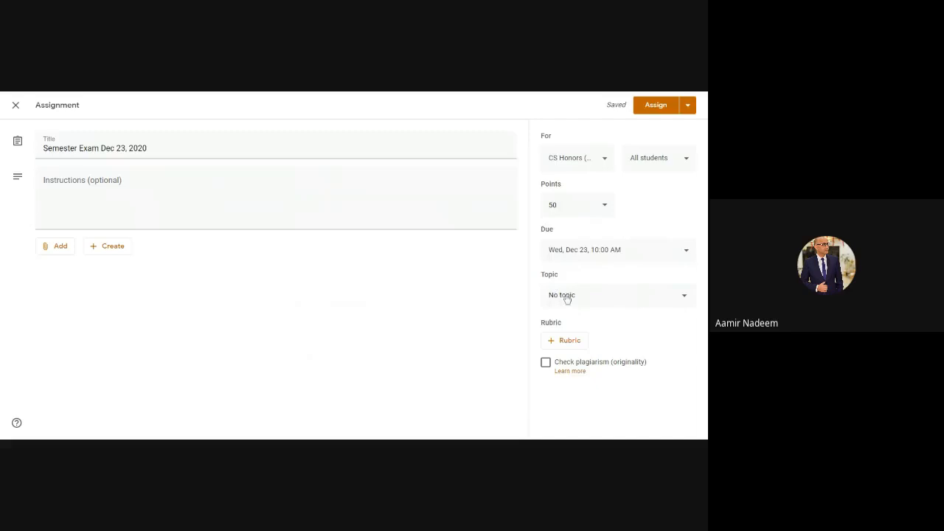
Step: Try to set the assignment's topic to Assignments
click(566, 299)
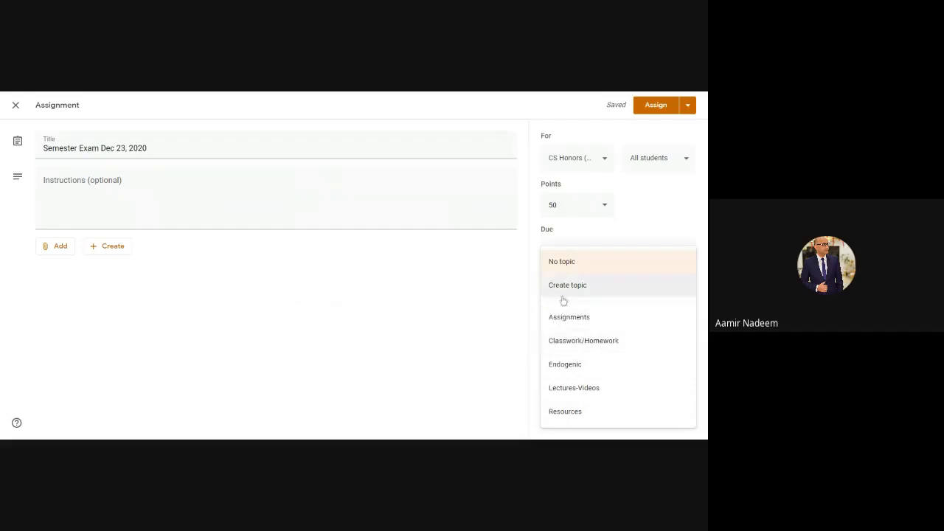
click(574, 318)
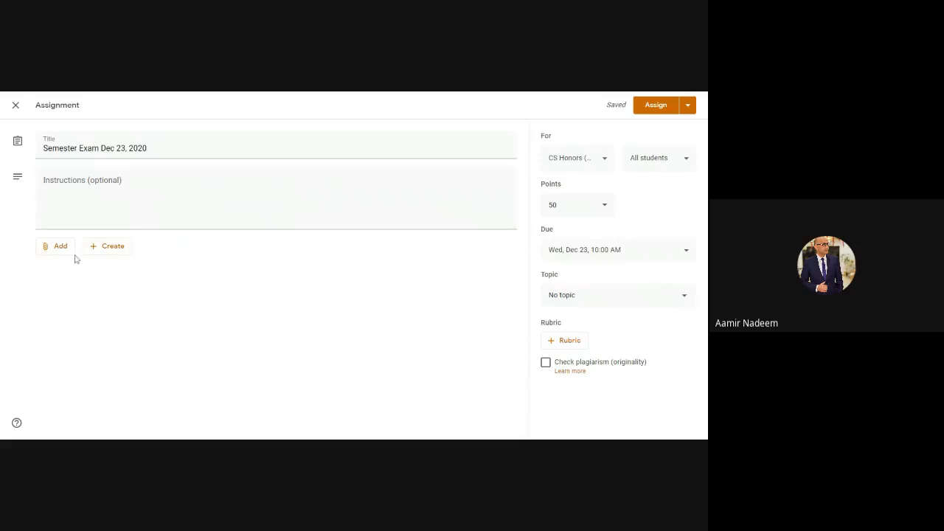
Step: Attach the Semester Exam form from the Semester Exam folder in My Drive to the assignment
click(53, 248)
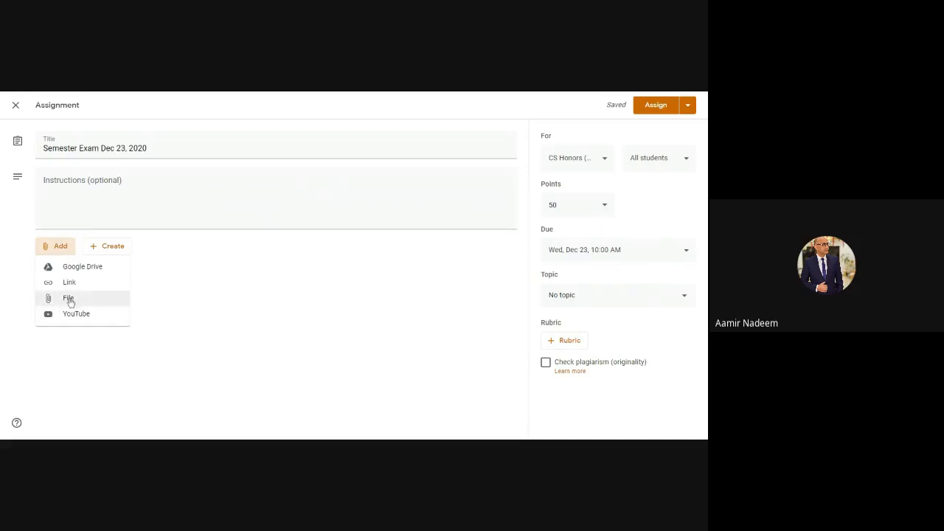
click(70, 301)
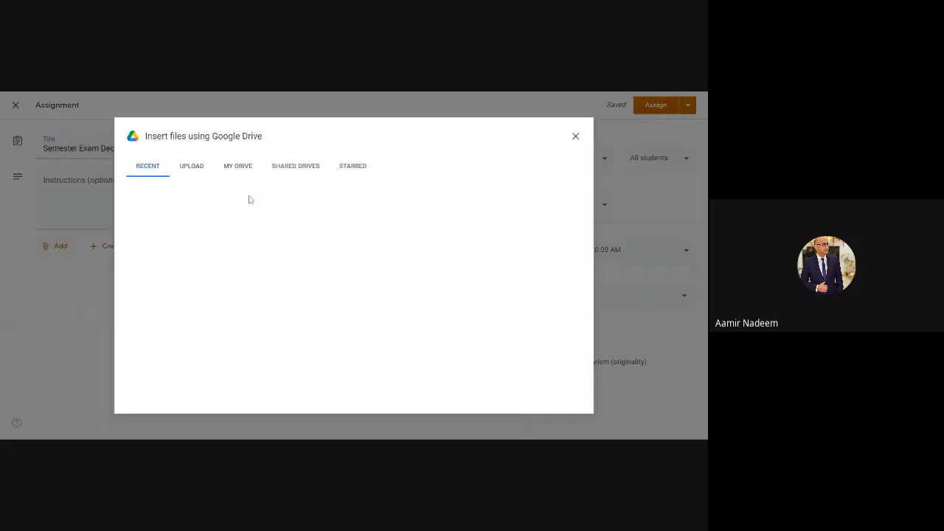
click(147, 168)
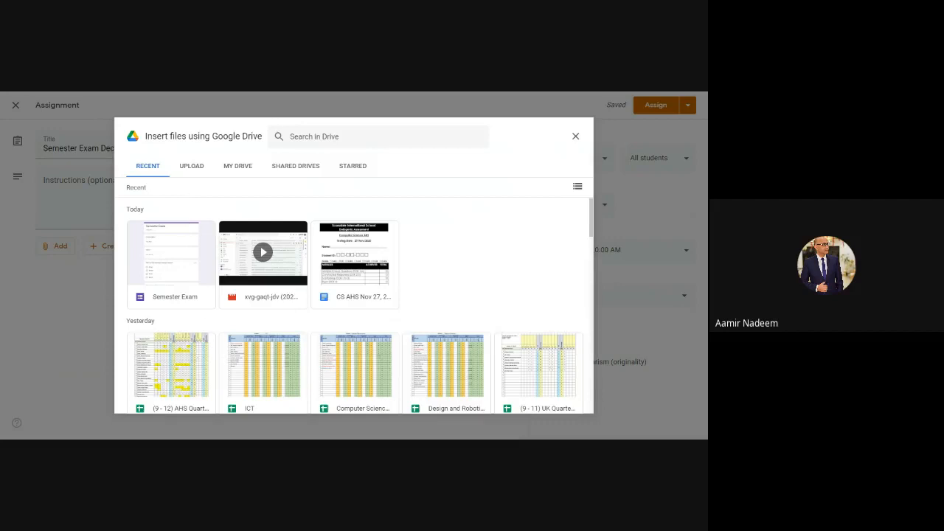
click(237, 167)
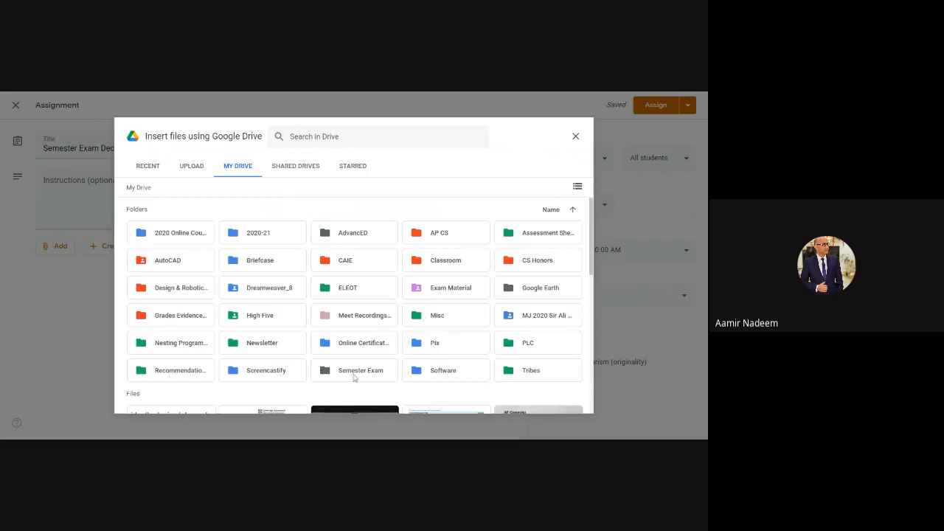
double_click(355, 372)
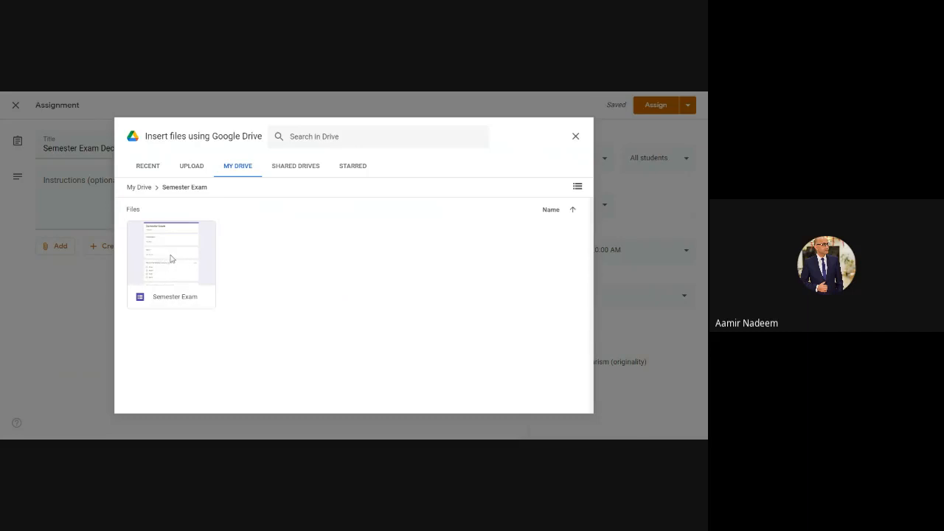
click(170, 258)
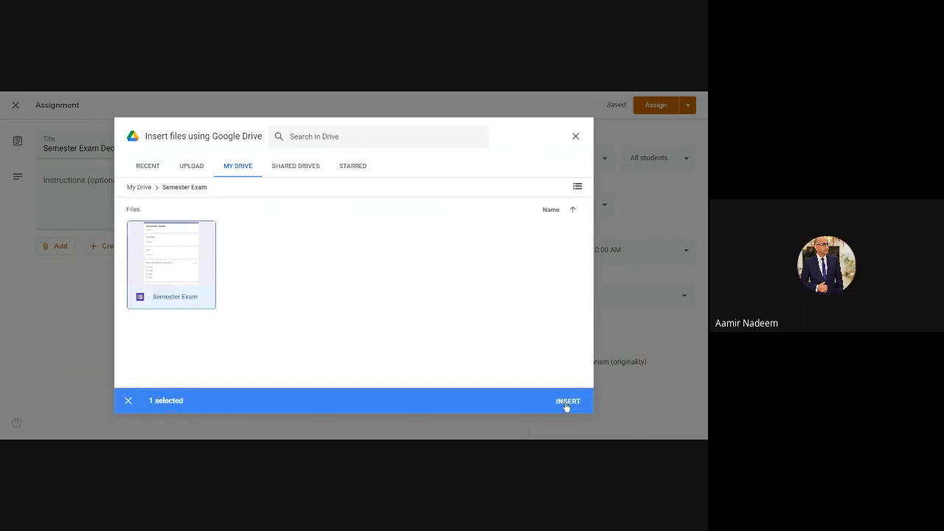
click(566, 406)
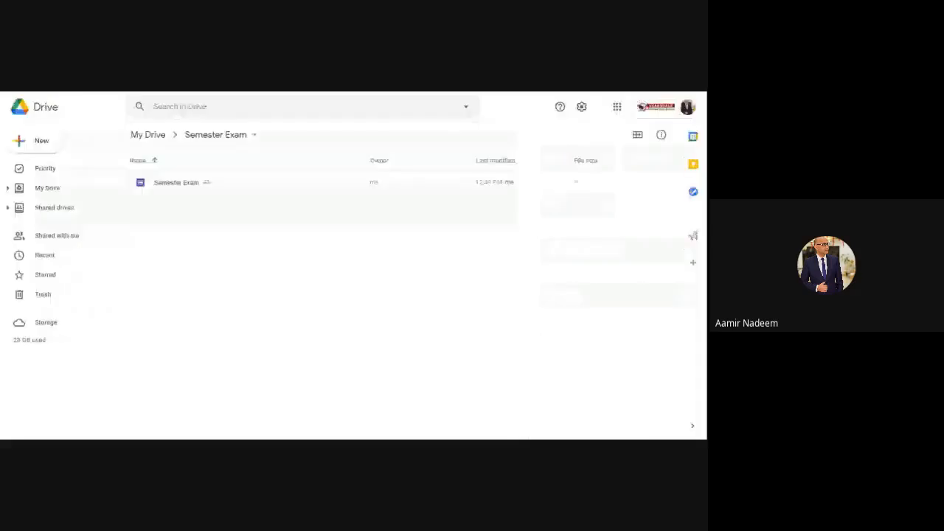
Step: Open the Semester Exam form and review its response summary and scores
click(179, 186)
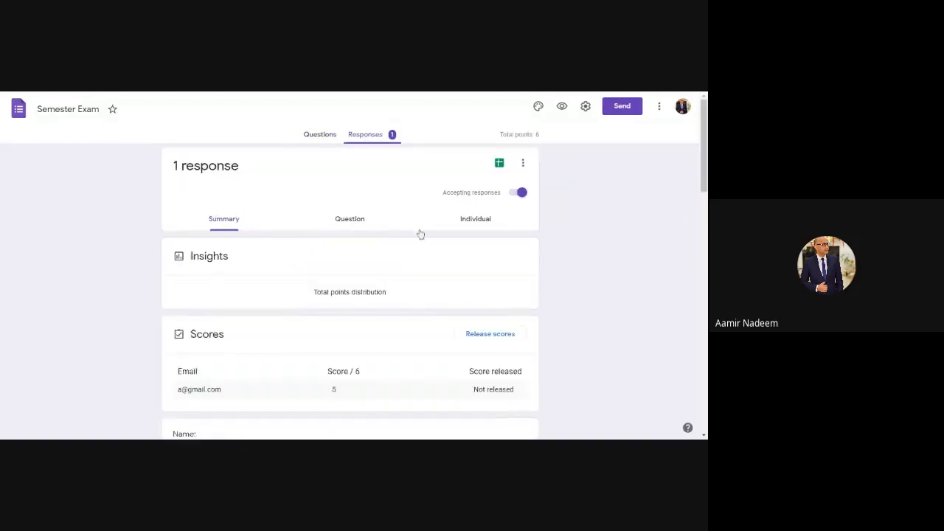
scroll(419, 234, down, 3)
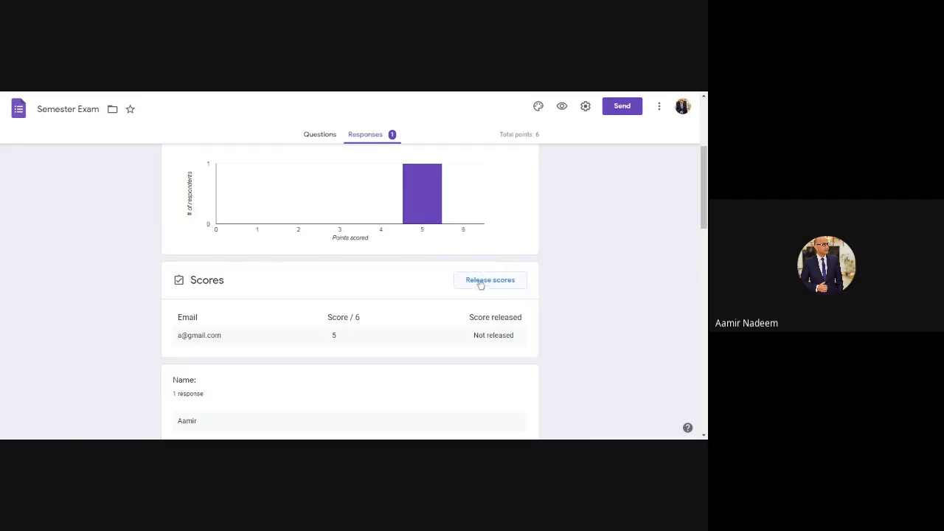
scroll(361, 237, up, 3)
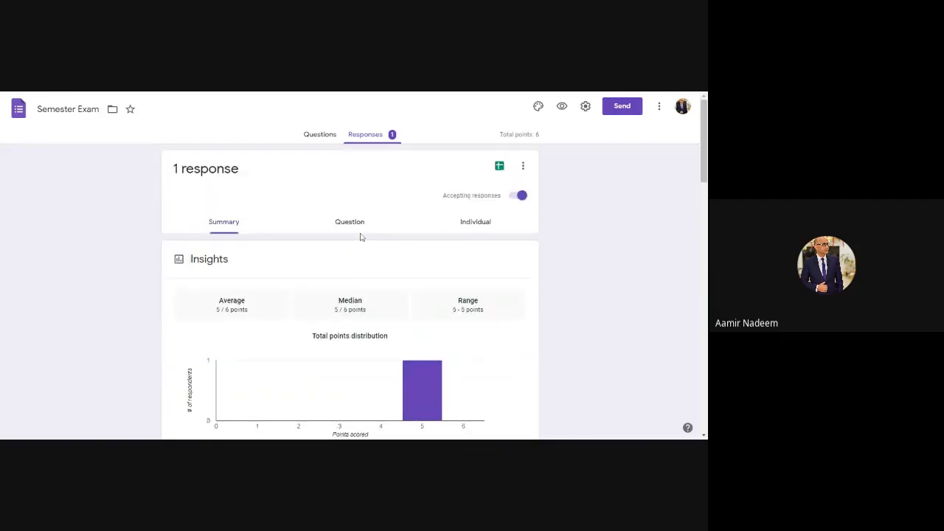
scroll(361, 237, down, 3)
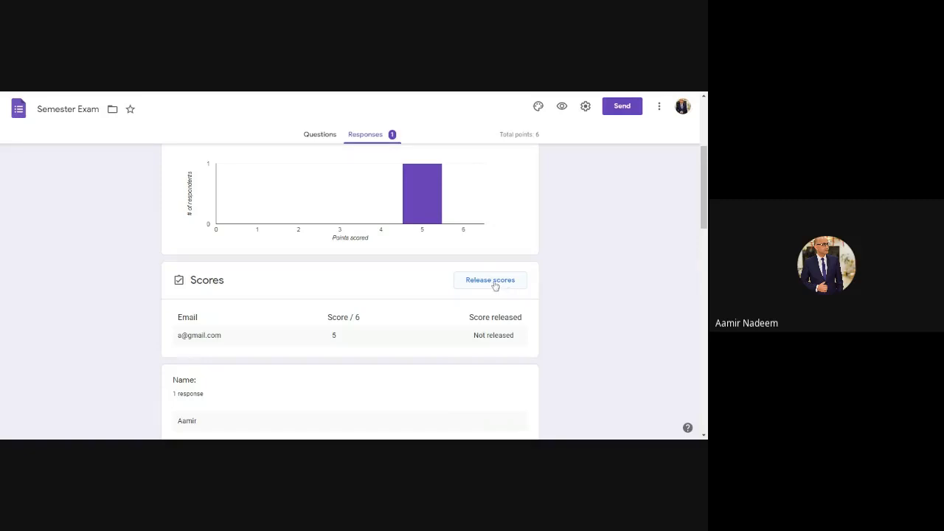
scroll(415, 270, up, 3)
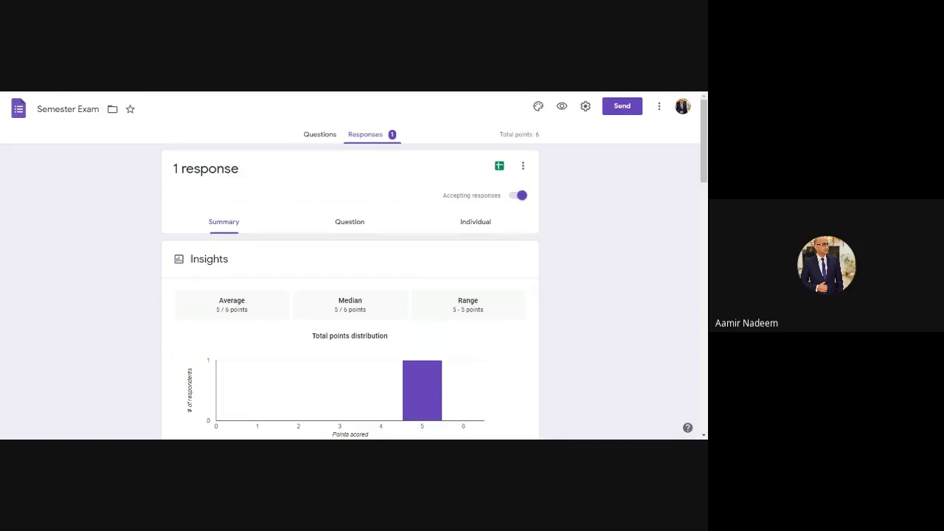
Step: Return to the assignment and save it as a draft
key(ctrl+shift+Tab)
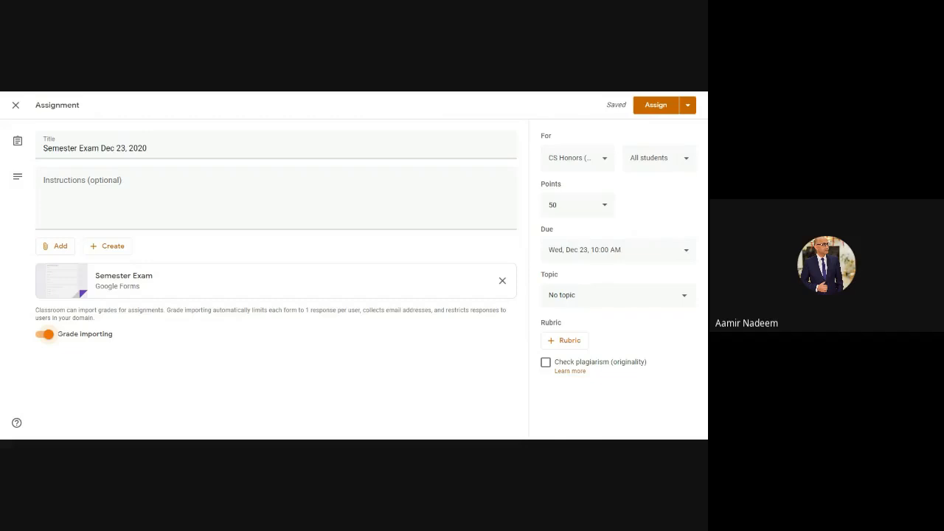
click(690, 107)
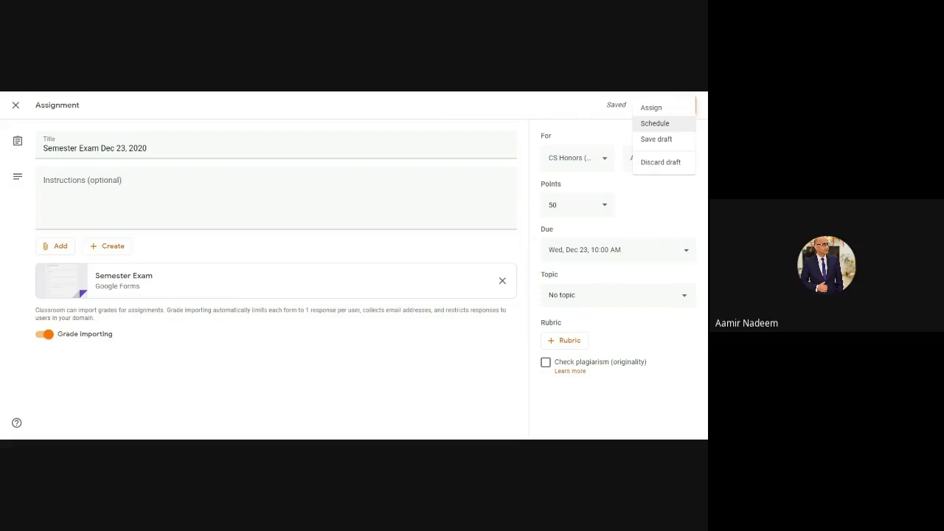
click(659, 142)
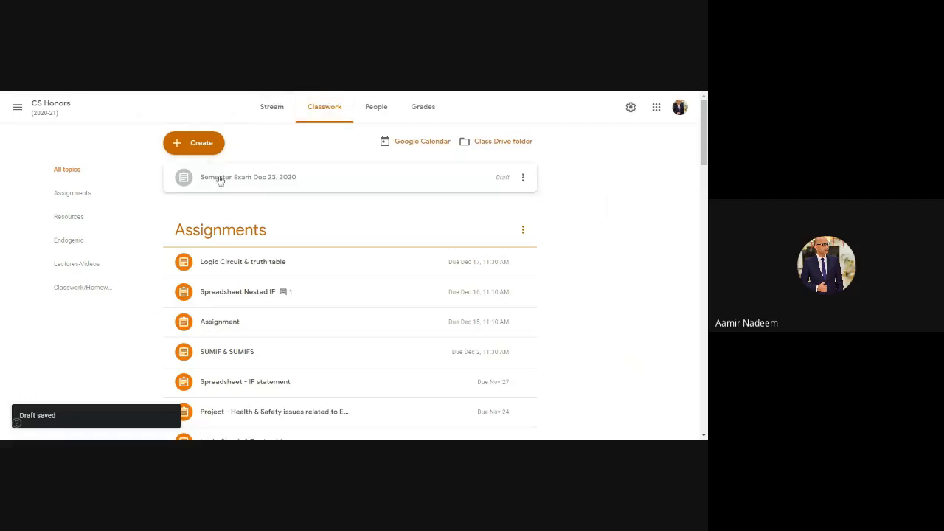
Step: Reopen the draft for editing and set its scheduled posting date to Dec 23, 2020
click(523, 180)
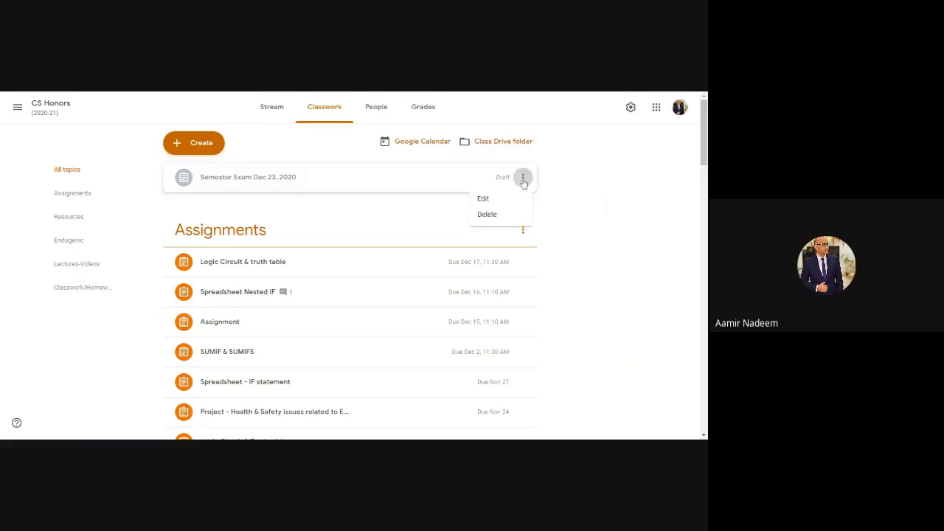
click(483, 199)
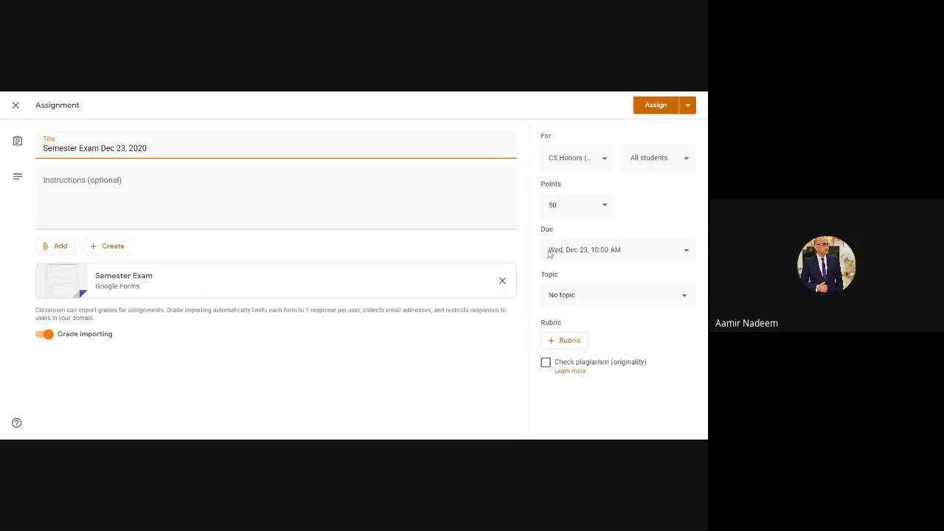
click(688, 108)
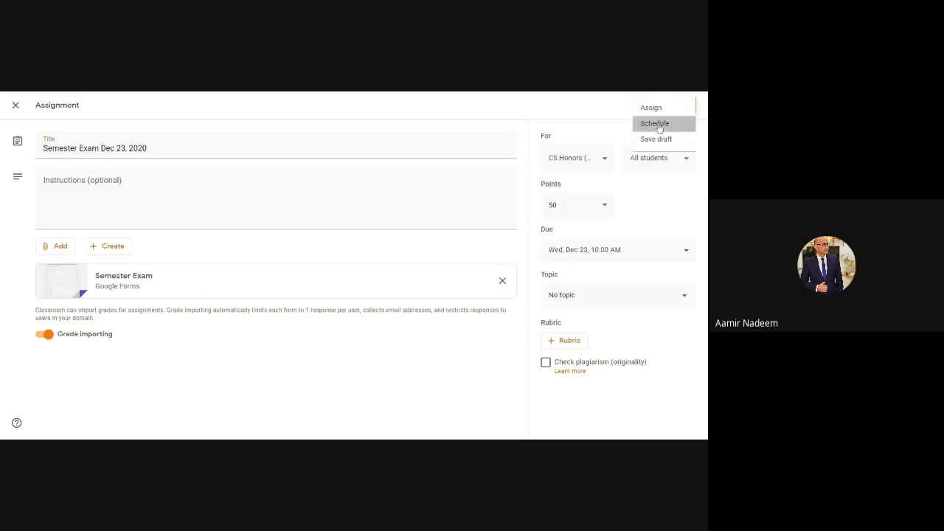
click(657, 126)
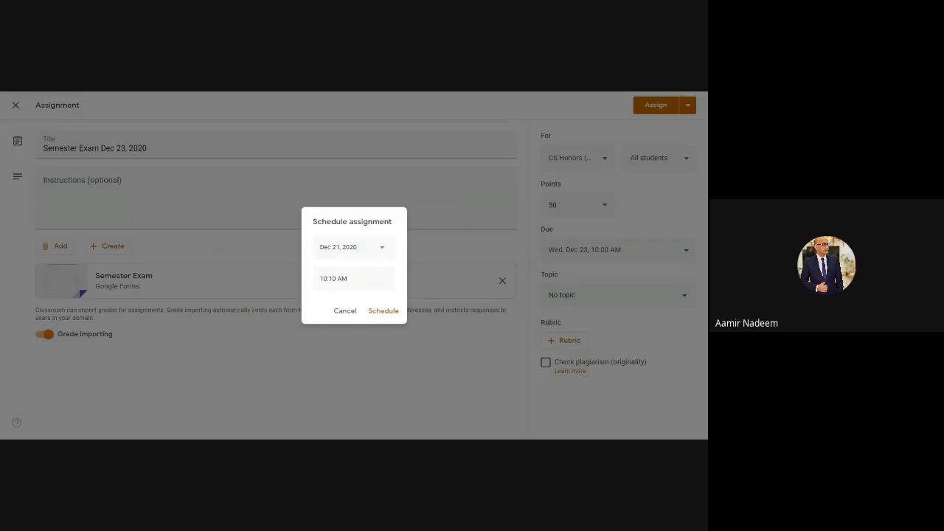
click(337, 247)
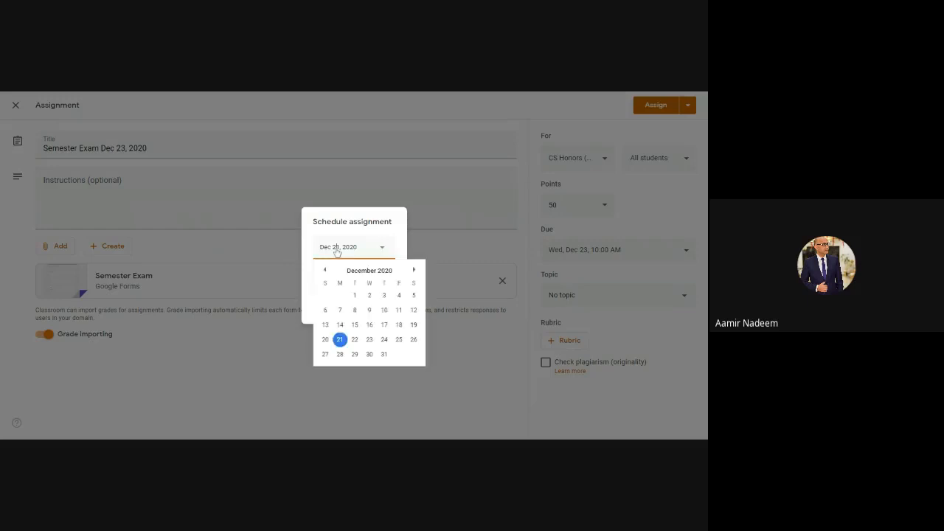
click(370, 340)
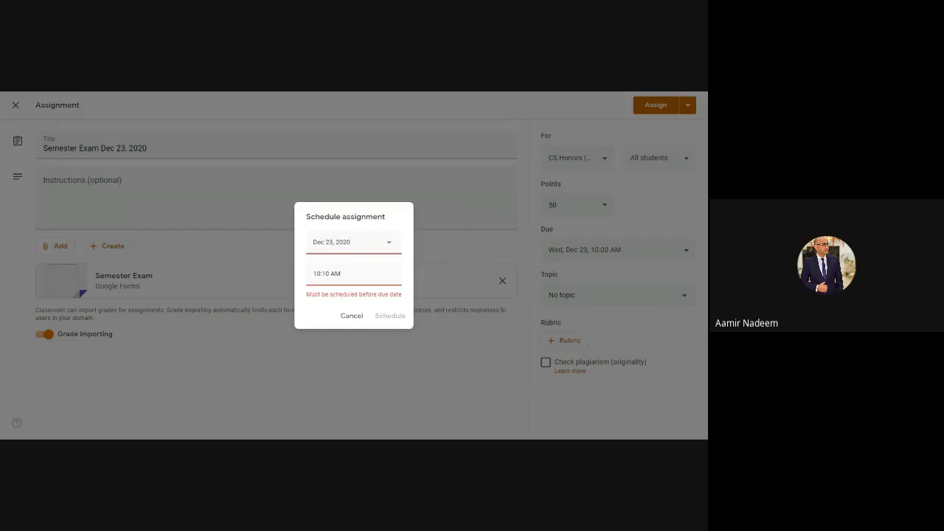
Step: Set the scheduled posting time to 9:00 AM and reselect Dec 23 as the date
key(Tab)
click(313, 274)
key(Delete)
key(Delete)
text(09)
key(Right)
key(Delete)
key(Delete)
text(00)
key(BackSpace)
click(328, 247)
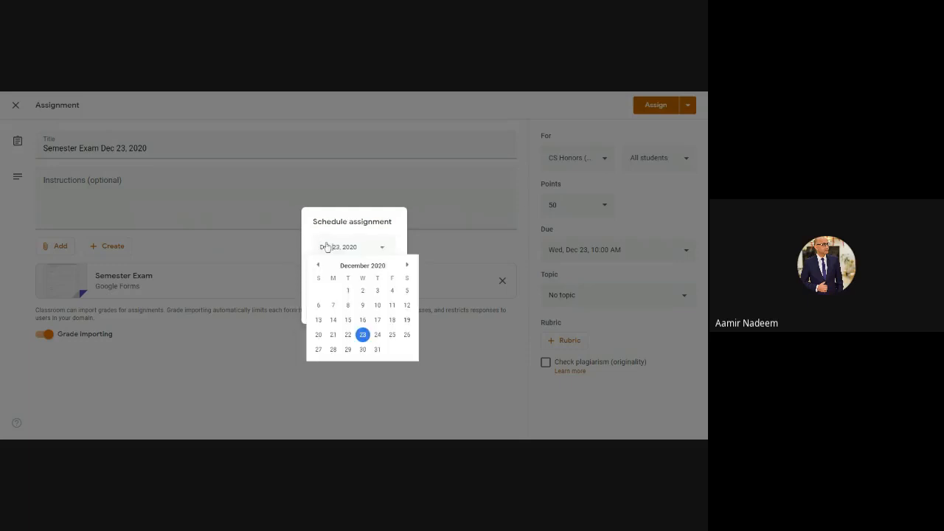
click(363, 335)
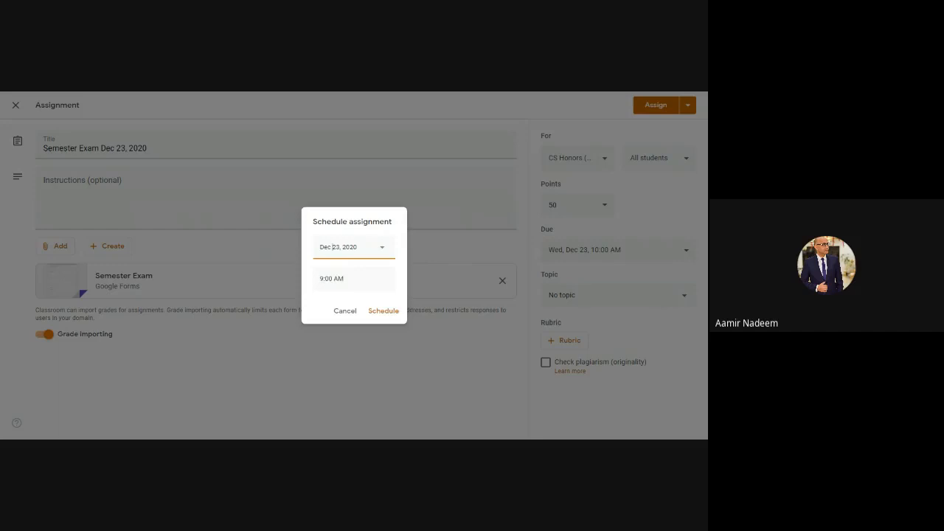
Step: Set the scheduled posting time to 8:55 AM and schedule the assignment
key(Tab)
key(Home)
key(Delete)
text(08)
key(Delete)
key(Delete)
text(55)
click(380, 311)
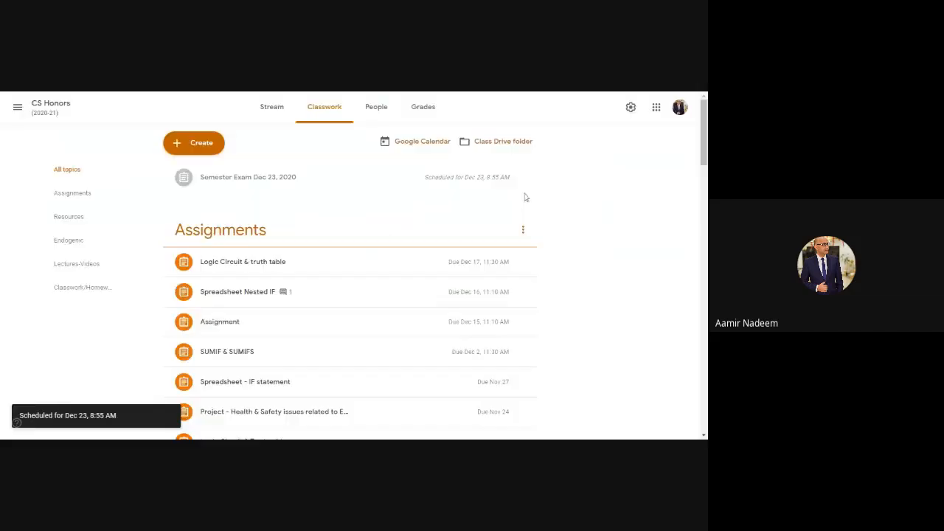
Step: Open the form attached to the scheduled assignment in edit mode and review its questions
click(231, 179)
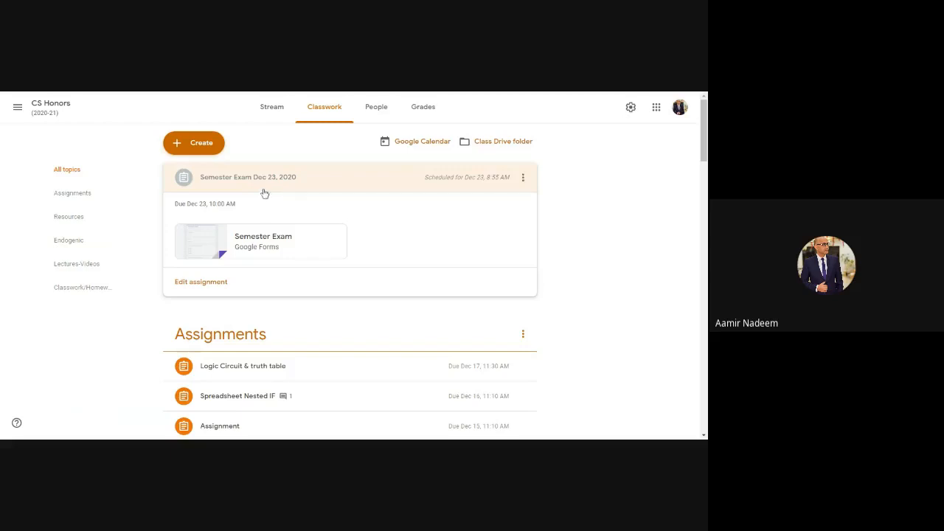
click(209, 241)
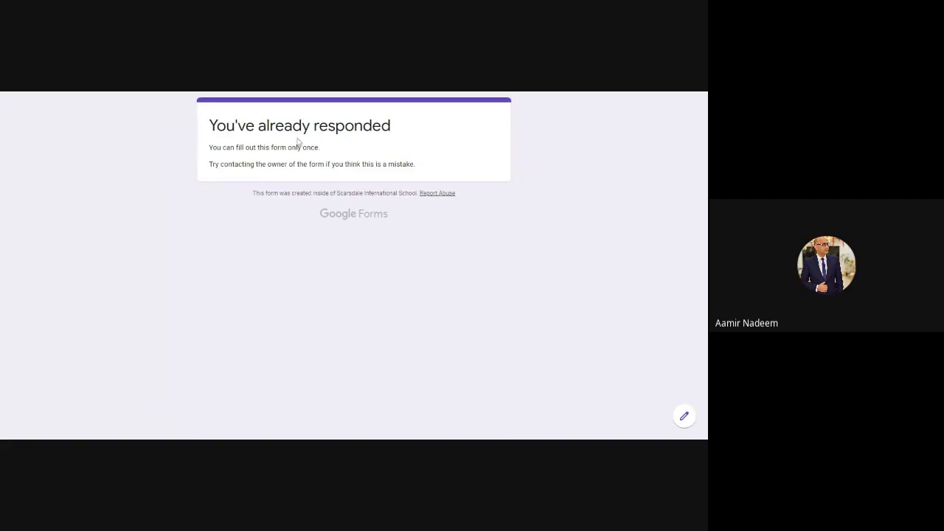
click(685, 417)
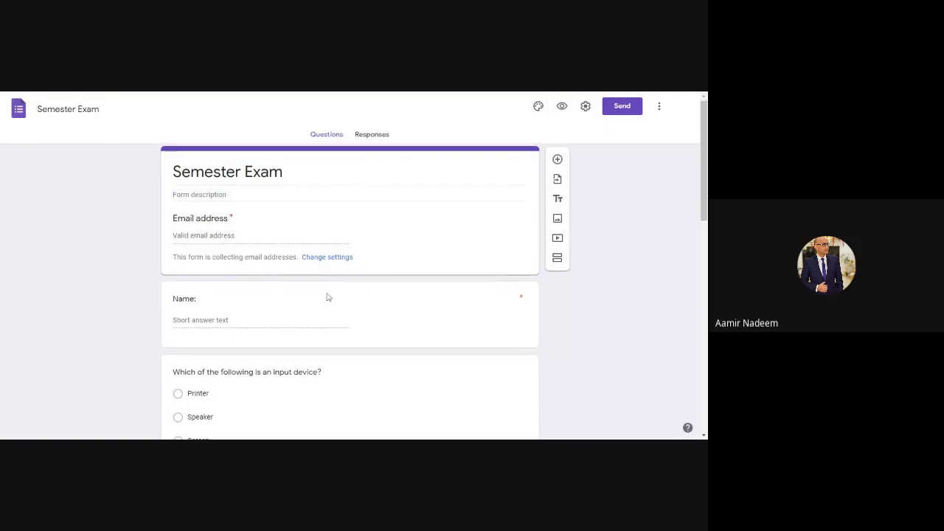
scroll(328, 297, down, 1)
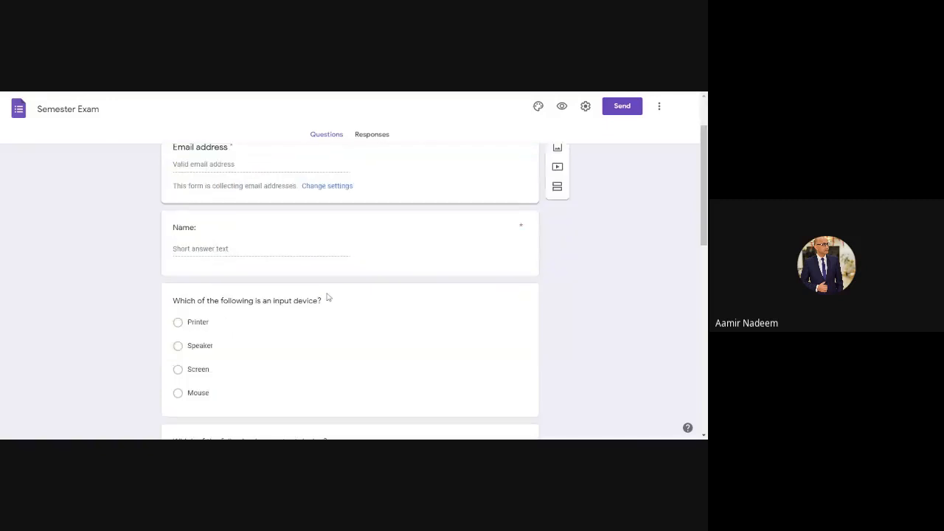
scroll(328, 298, down, 5)
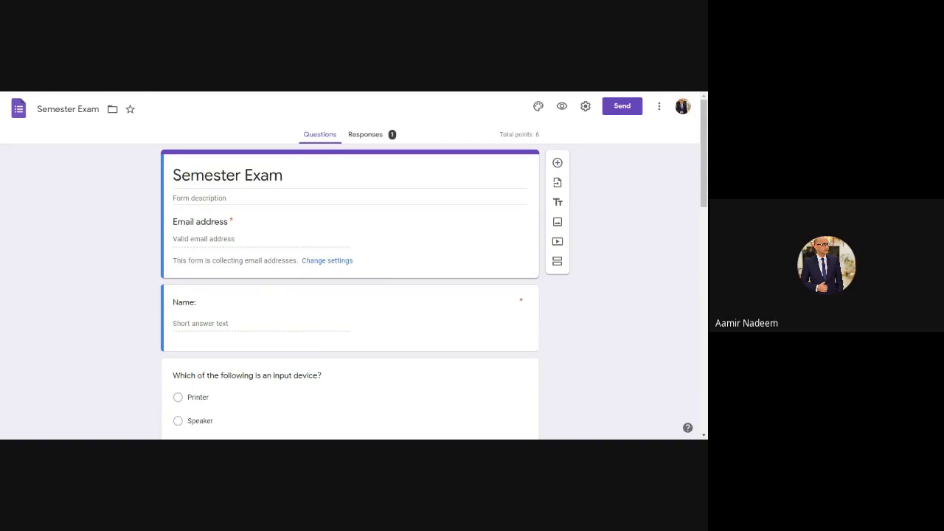
key(ctrl+shift+Tab)
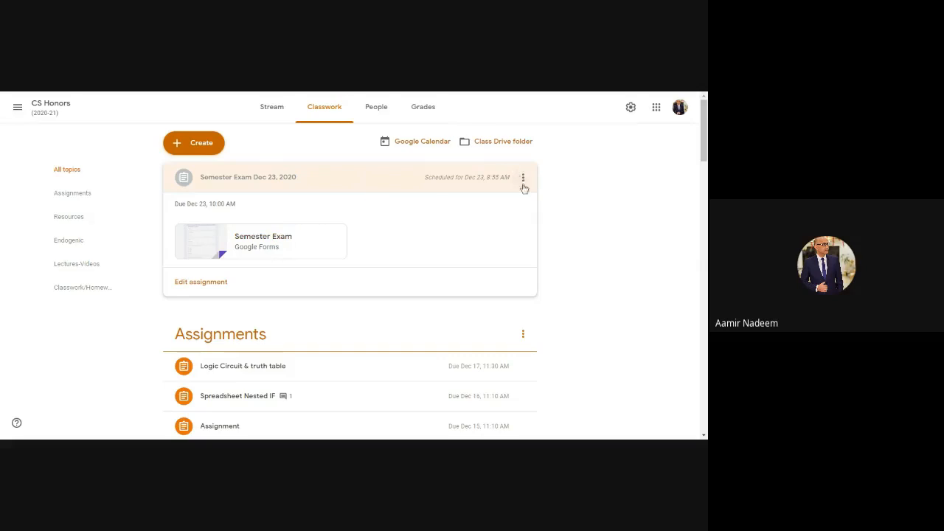
Step: Reopen the scheduled assignment for editing to check its schedule settings
click(523, 179)
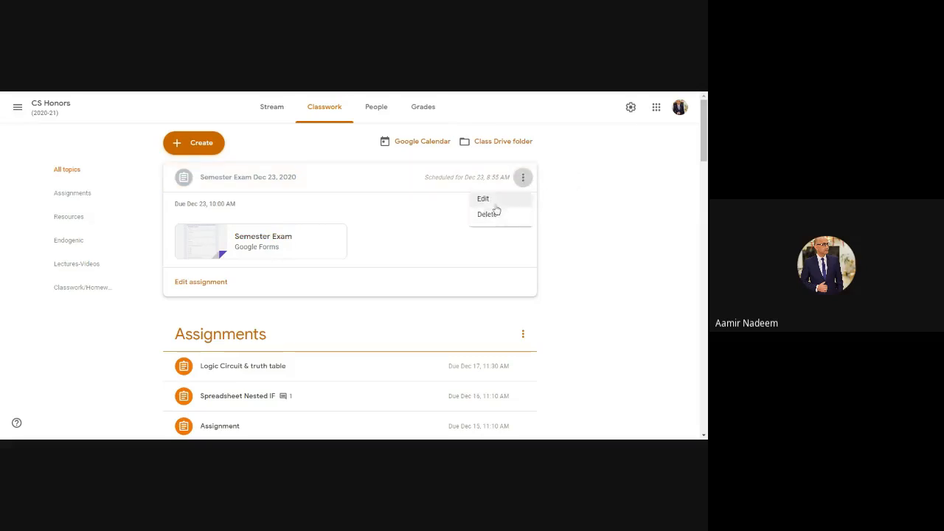
click(496, 203)
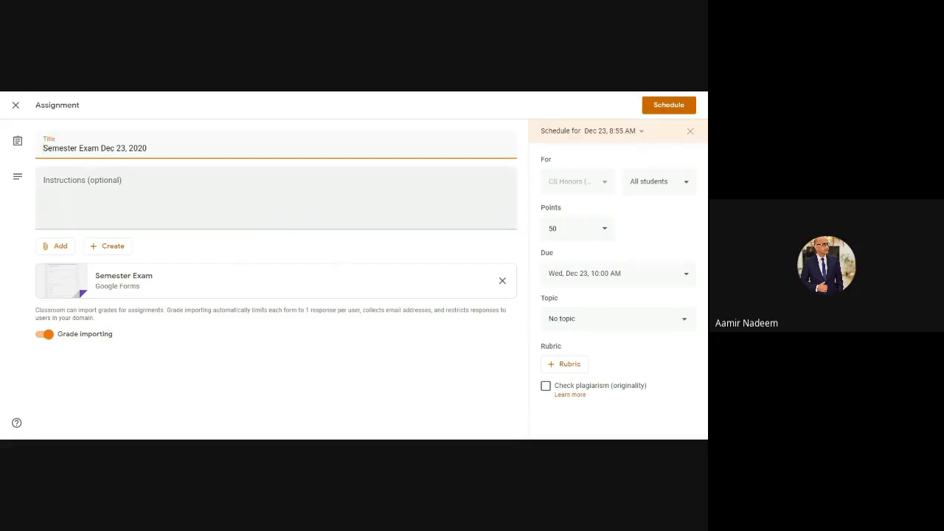
Step: Switch to the form's responses and turn accepting responses off and back on
click(322, 95)
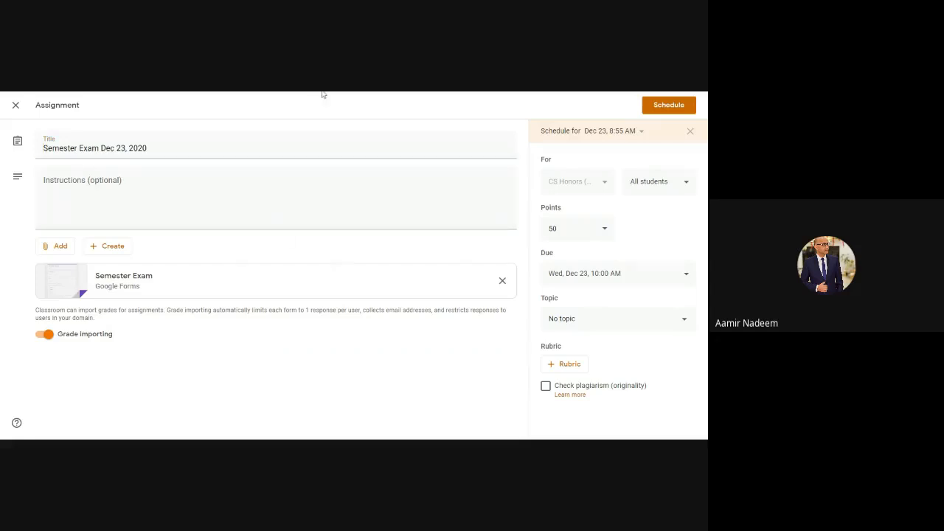
click(323, 93)
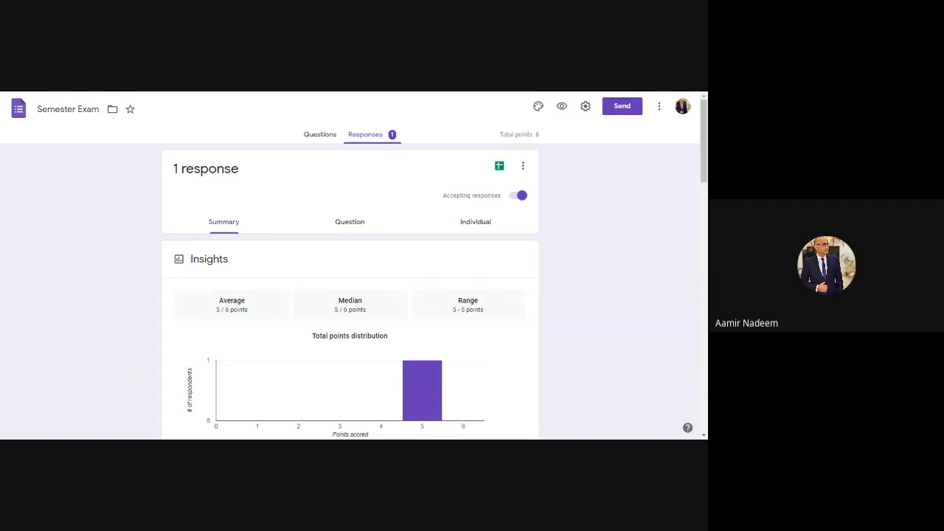
click(515, 196)
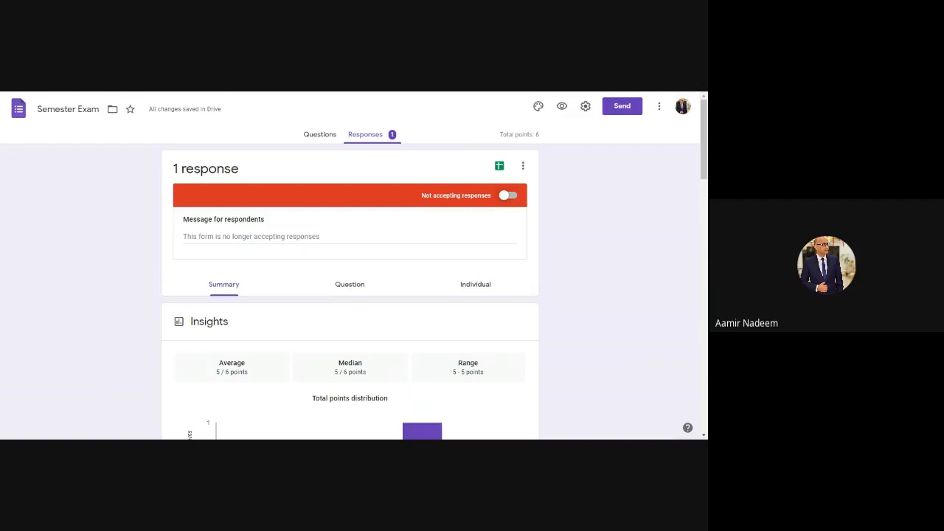
click(512, 197)
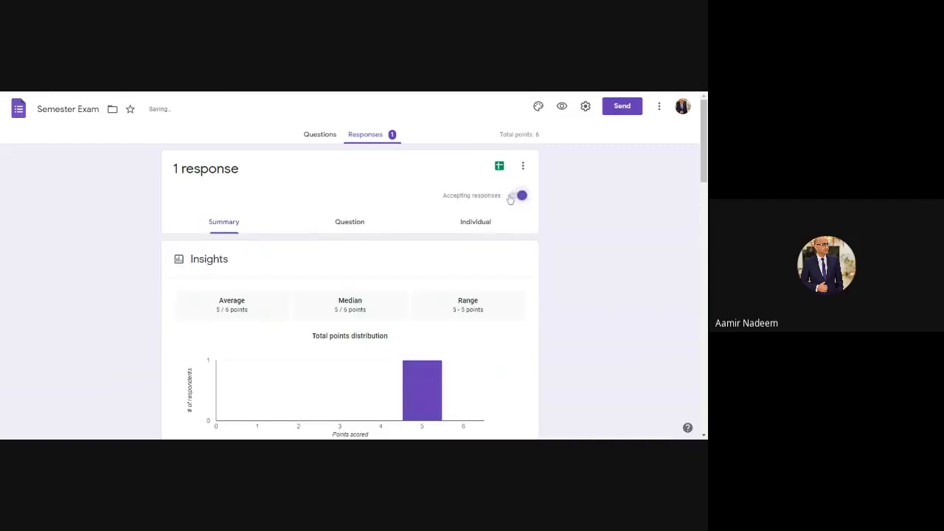